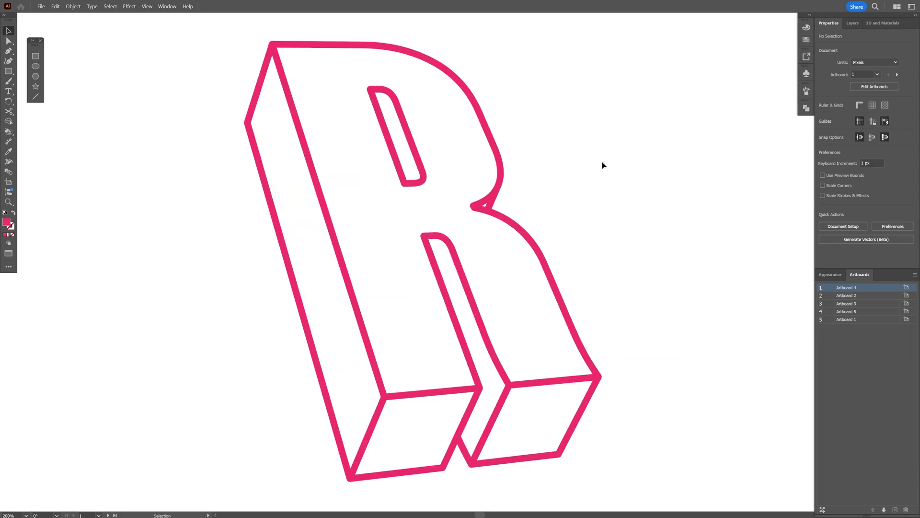
# Step: Examine the uncoloured R outline up close, checking its side, counter and joint lines for enclosed areas
pyautogui.moveTo(600, 160); pyautogui.dragTo(363, 269)
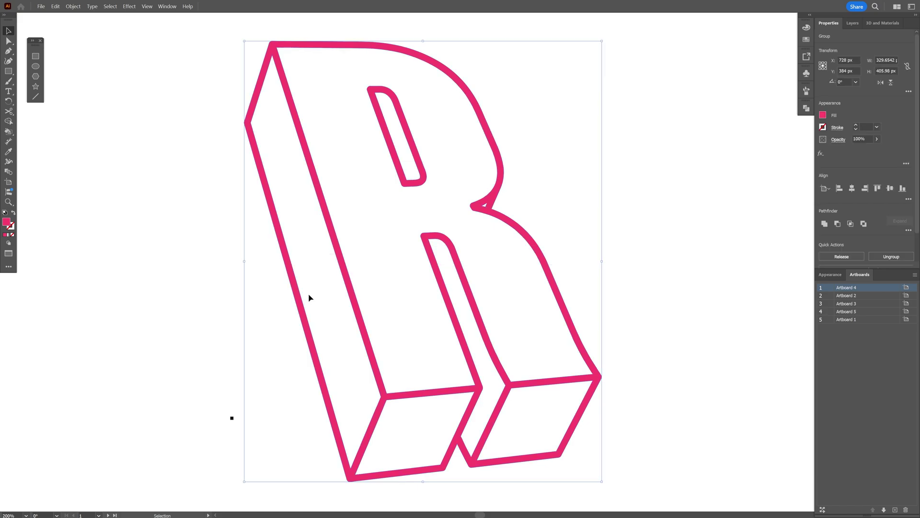
pyautogui.scroll(3, 332, 264)
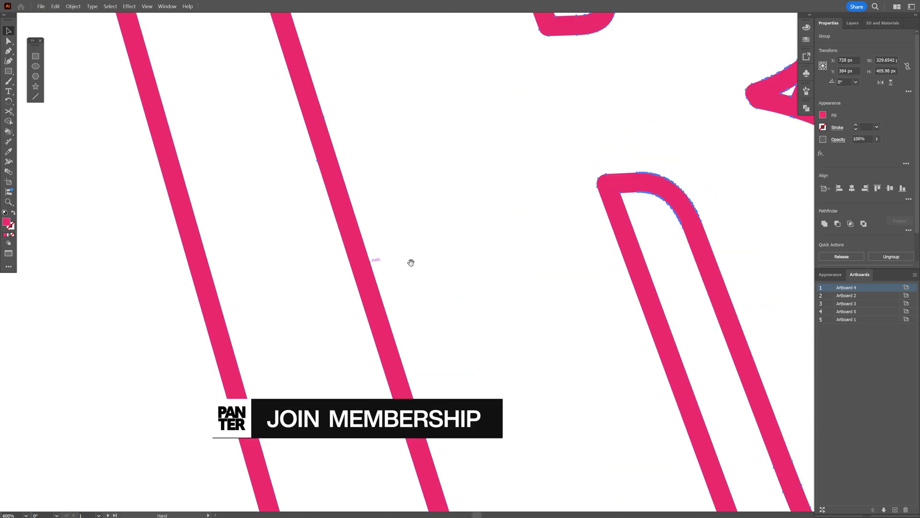
pyautogui.moveTo(411, 262); pyautogui.dragTo(326, 291)
pyautogui.moveTo(638, 149); pyautogui.dragTo(466, 302)
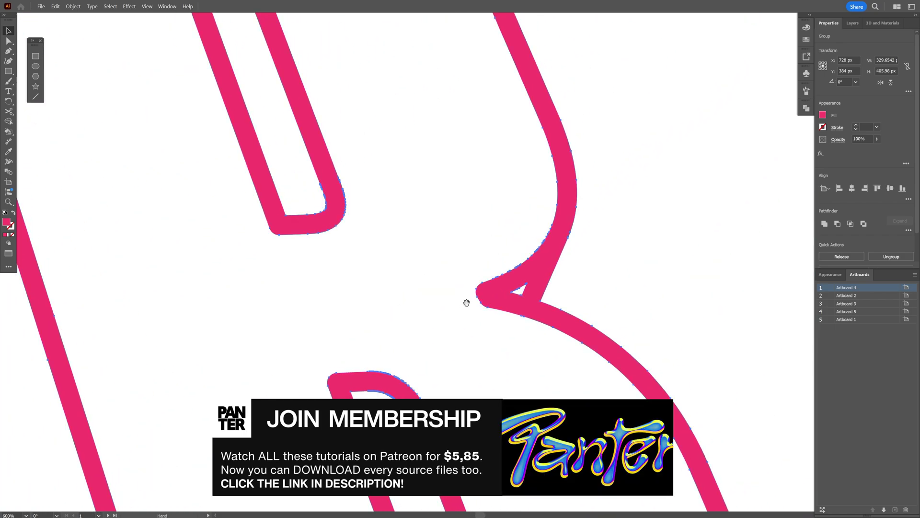
pyautogui.moveTo(454, 151); pyautogui.dragTo(518, 249)
pyautogui.scroll(-2, 529, 288)
pyautogui.scroll(1, 518, 251)
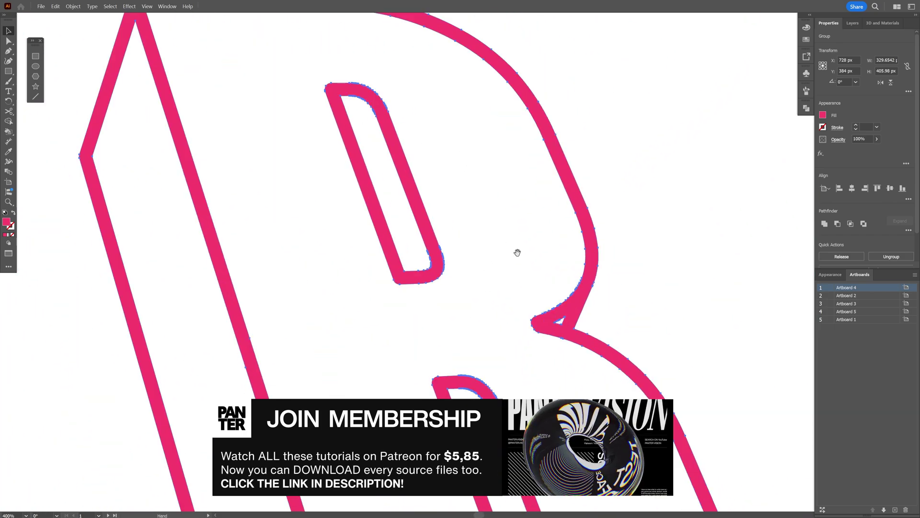
pyautogui.scroll(-3, 517, 254)
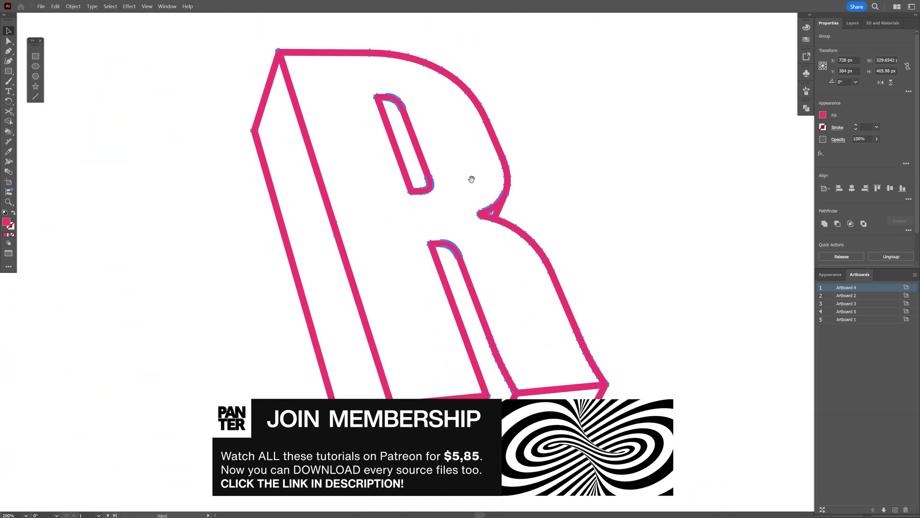
# Step: Select the R outline and fill its large front face with light blue using the Live Paint Bucket
pyautogui.moveTo(566, 163); pyautogui.dragTo(476, 202)
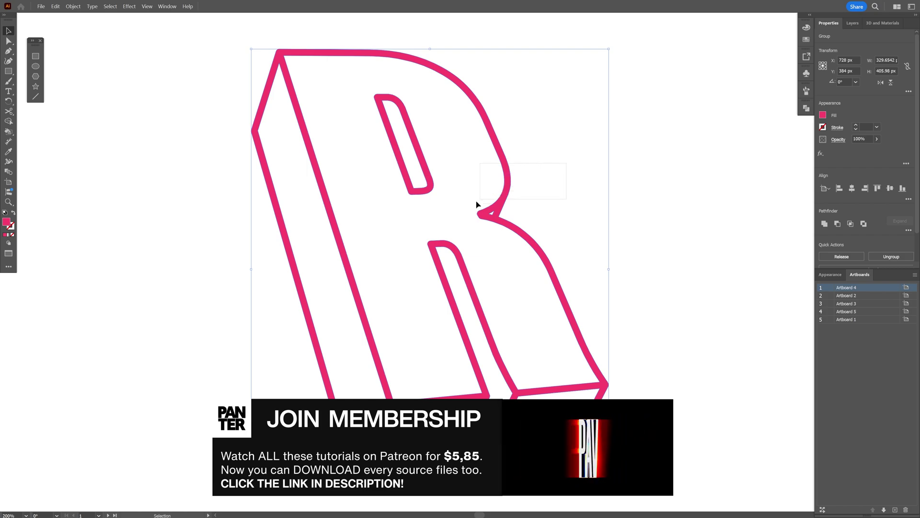
pyautogui.press('k')
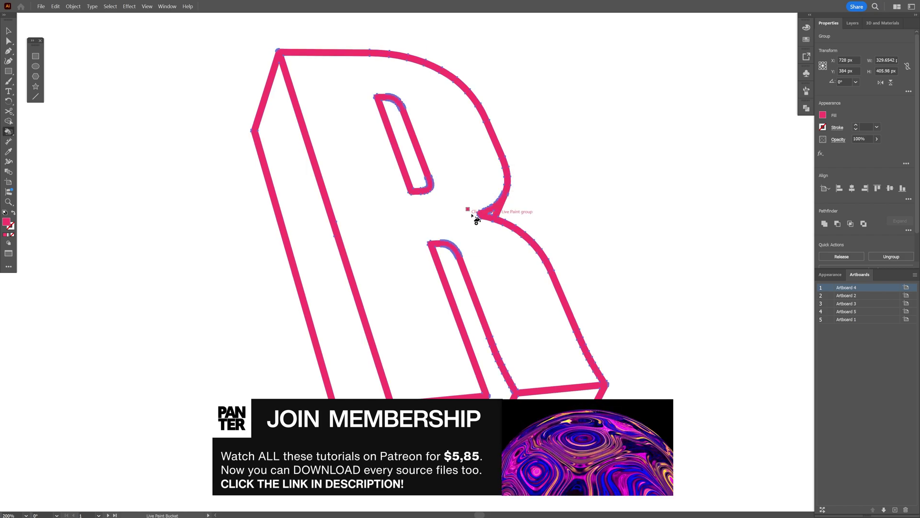
pyautogui.click(8, 131)
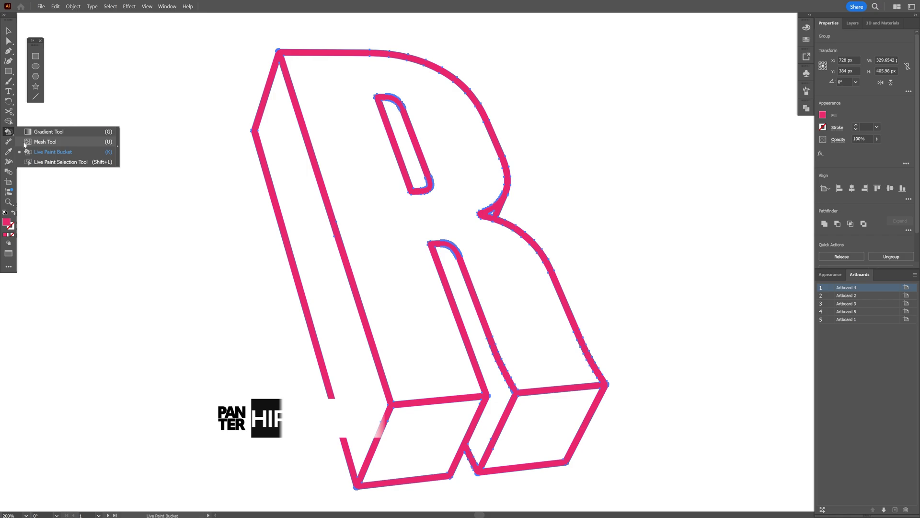
pyautogui.click(79, 152)
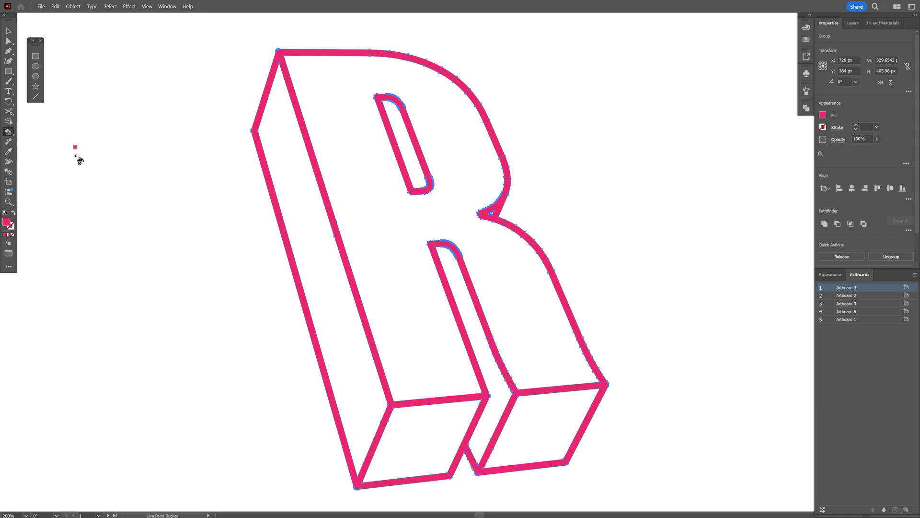
pyautogui.click(9, 266)
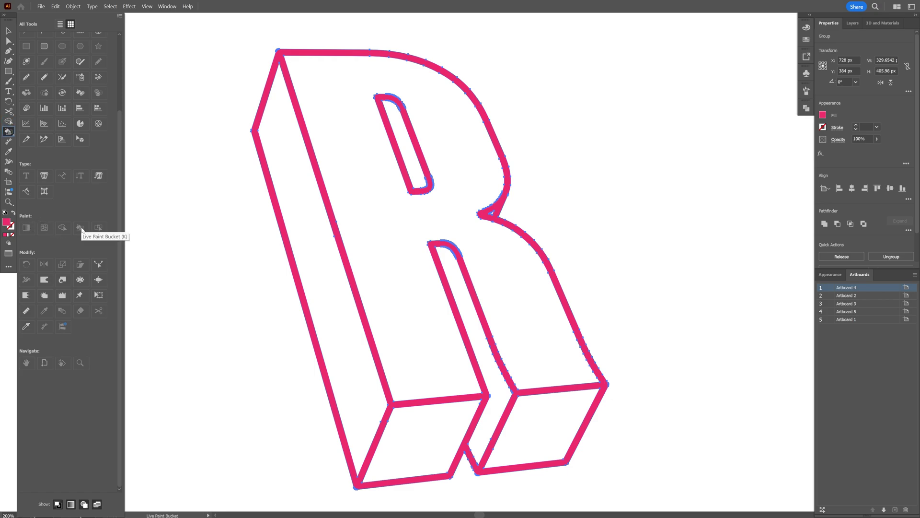
pyautogui.click(823, 115)
pyautogui.click(779, 150)
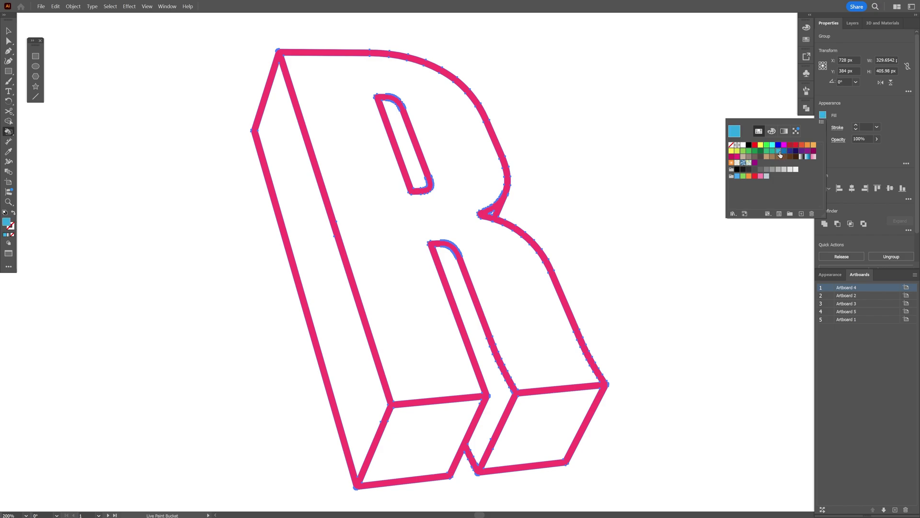
pyautogui.click(444, 124)
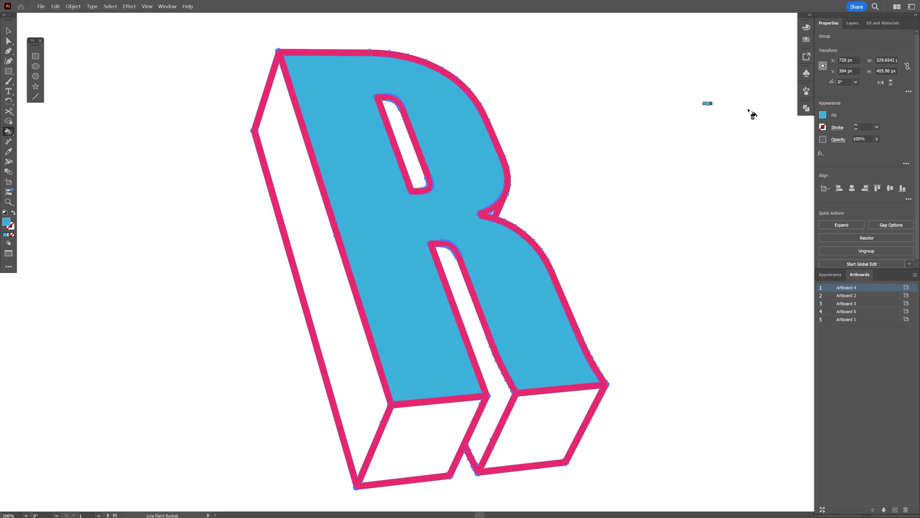
# Step: Fill the R's long side face with yellow (R=252 G=238 B=33) using Live Paint
pyautogui.click(823, 115)
pyautogui.click(732, 152)
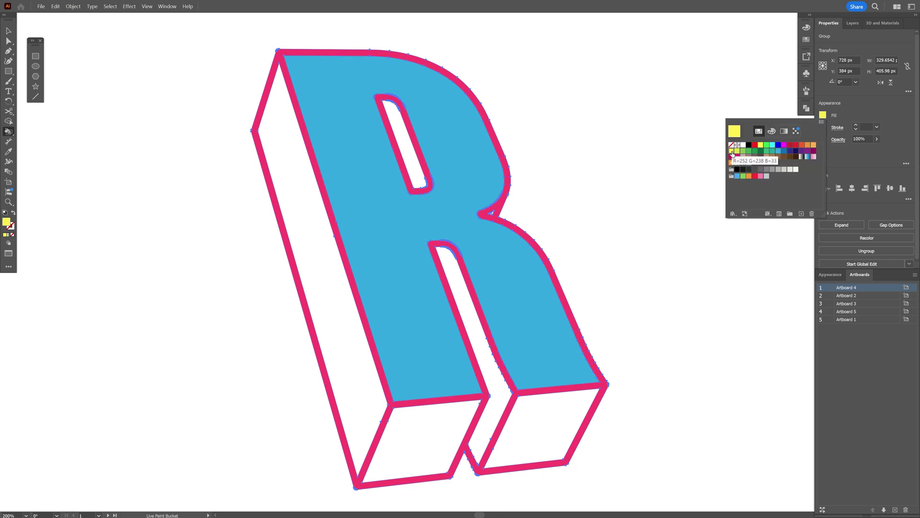
pyautogui.click(302, 181)
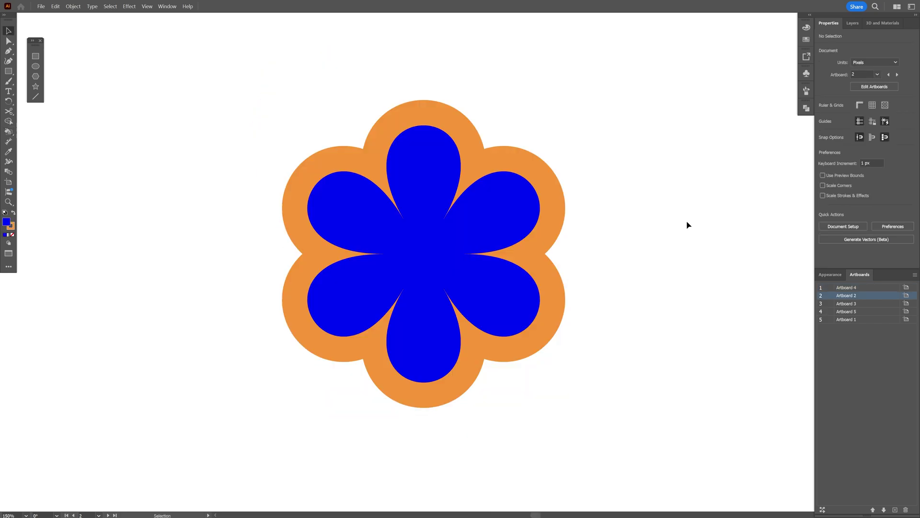
# Step: Swap the blue fill and orange stroke of the six-petal flower back and forth, ending with an orange fill and blue stroke
pyautogui.click(457, 209)
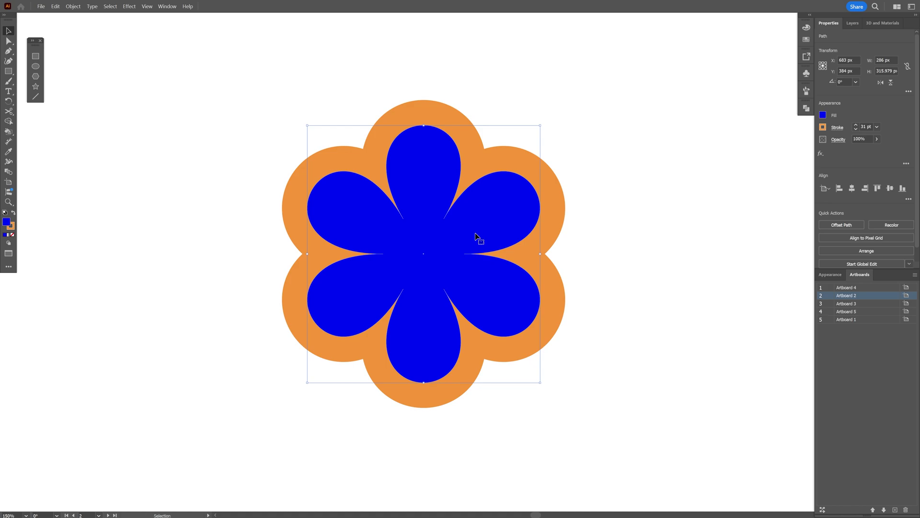
pyautogui.click(14, 212)
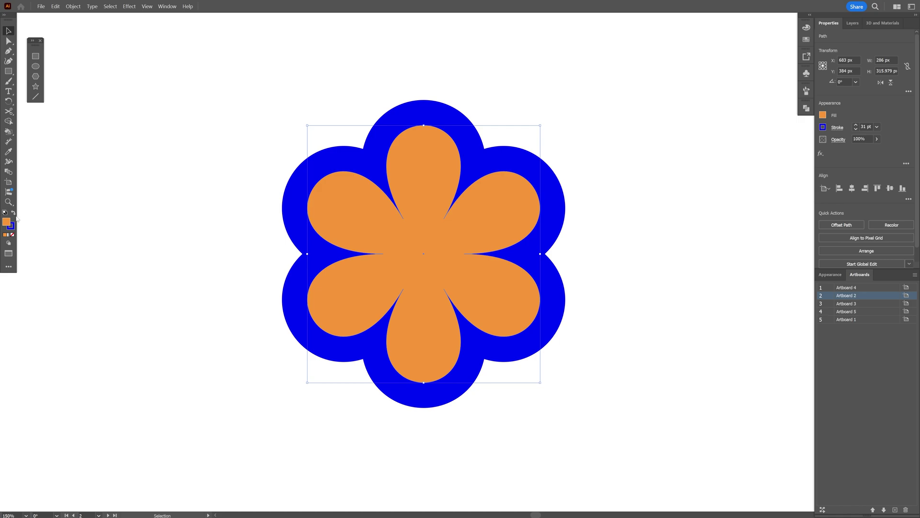
pyautogui.click(13, 212)
pyautogui.click(14, 213)
pyautogui.hotkey('shift', 'x')
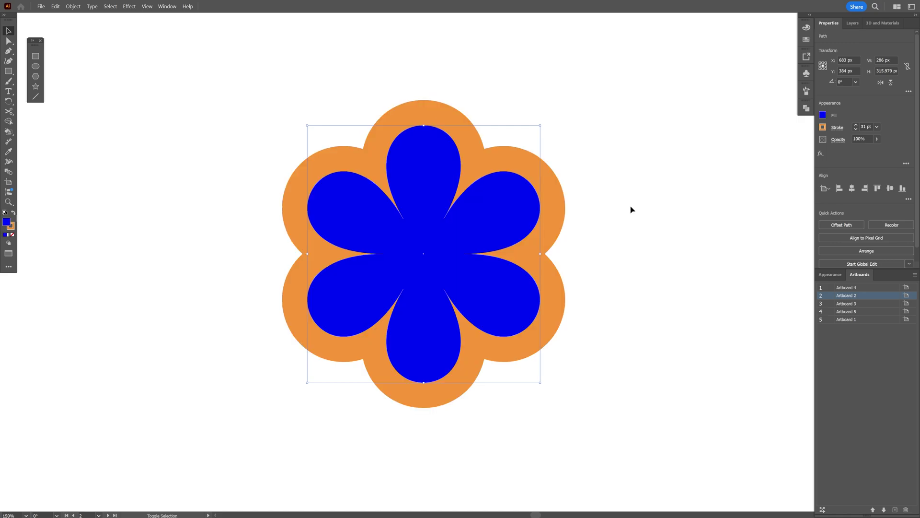
pyautogui.hotkey('shift', 'x')
pyautogui.hotkey('shift', 'x')
pyautogui.hotkey('shift', 'x')
pyautogui.hotkey('shift', 'x')
pyautogui.hotkey('shift', 'x')
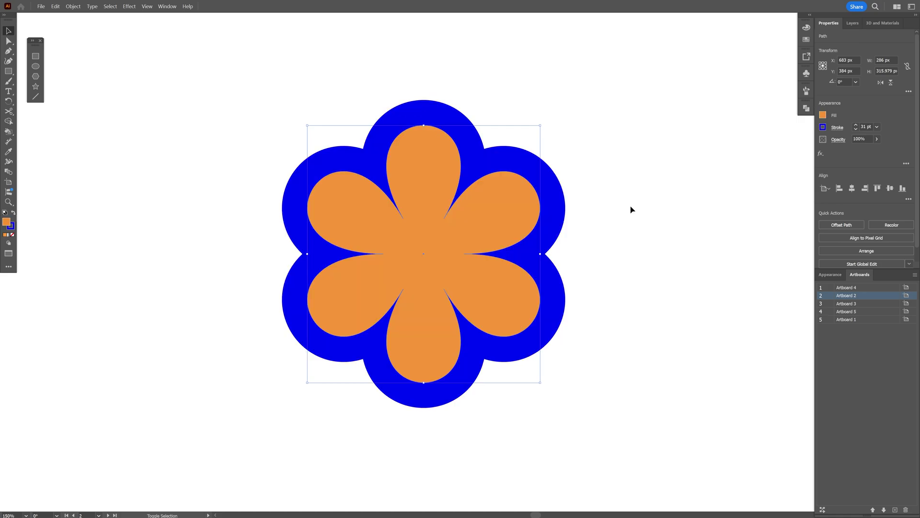
pyautogui.hotkey('shift', 'x')
pyautogui.hotkey('shift', 'x')
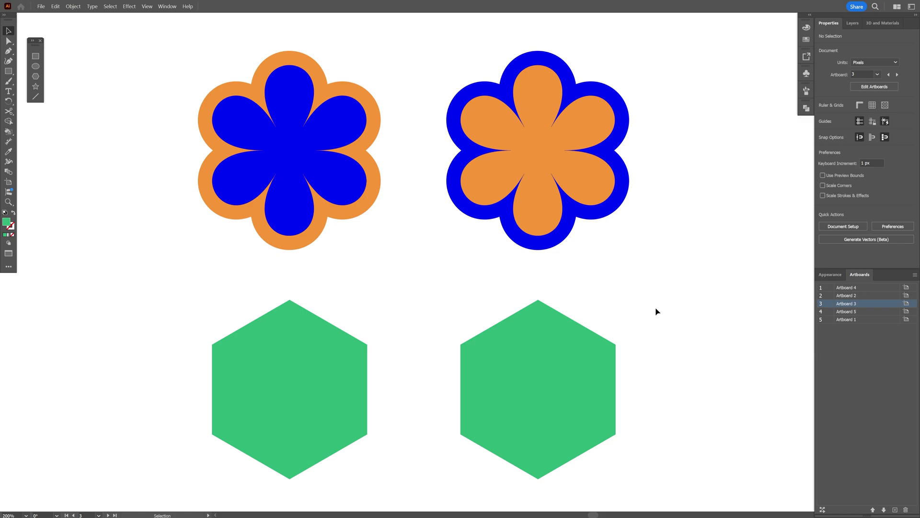
# Step: Try to copy the orange-and-blue flower's complete fill and stroke appearance onto the hexagon below it with the Eyedropper
pyautogui.moveTo(655, 307); pyautogui.dragTo(530, 393)
pyautogui.moveTo(474, 430); pyautogui.dragTo(442, 468)
pyautogui.press('i')
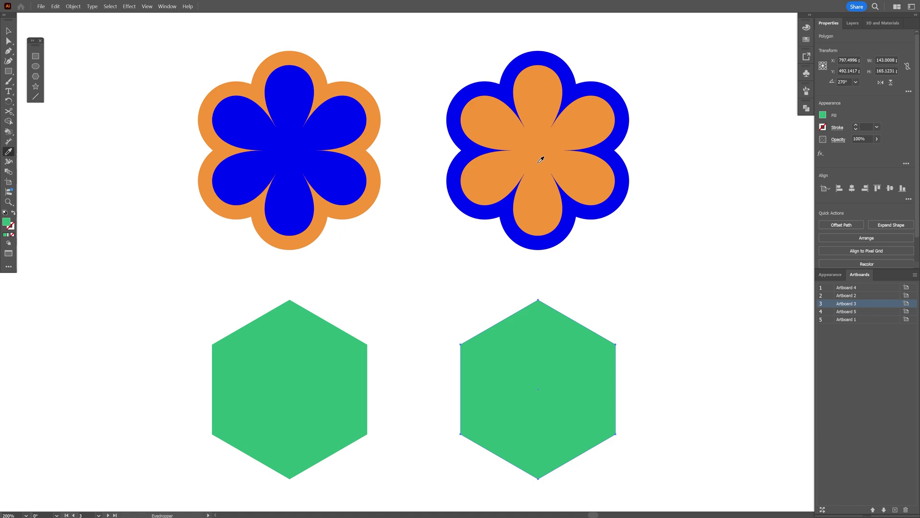
pyautogui.click(543, 145)
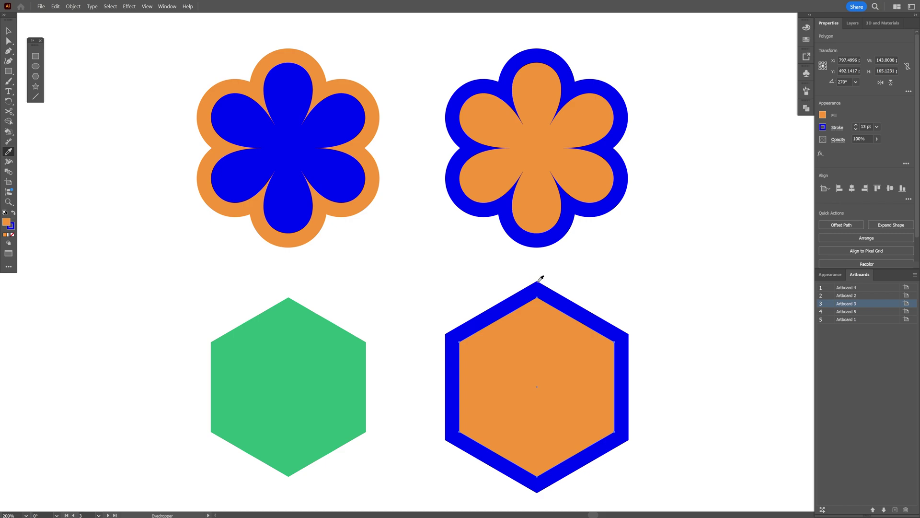
pyautogui.hotkey('ctrl', 'z')
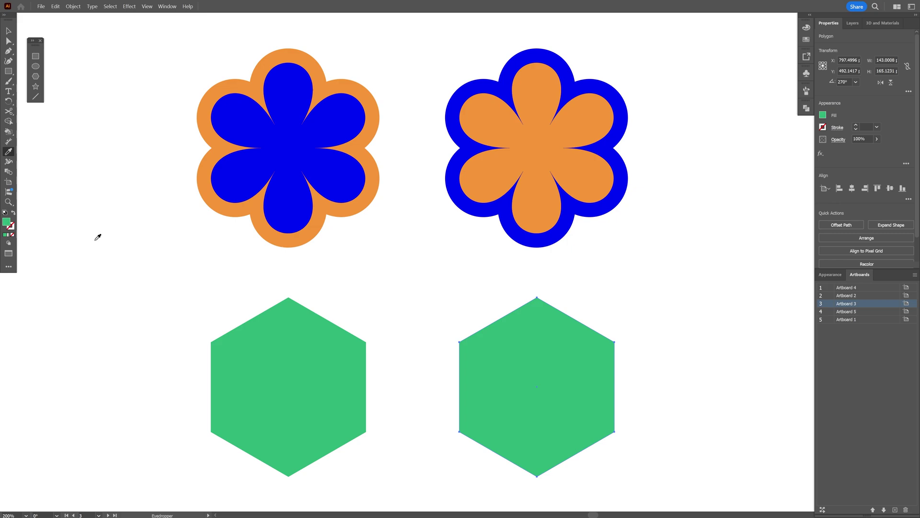
# Step: Sample only colours from the flower above for the selected hexagon's fill, trying orange and finishing with blue
pyautogui.click(541, 144)
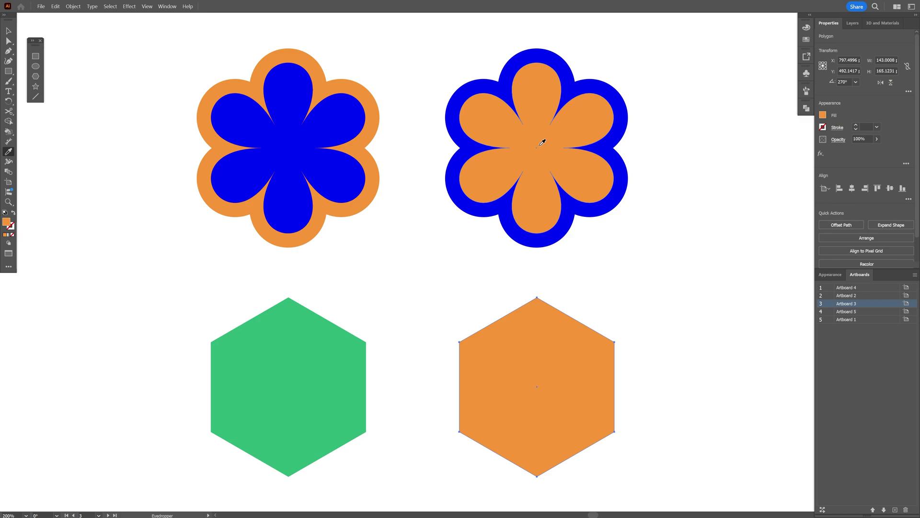
pyautogui.click(575, 196)
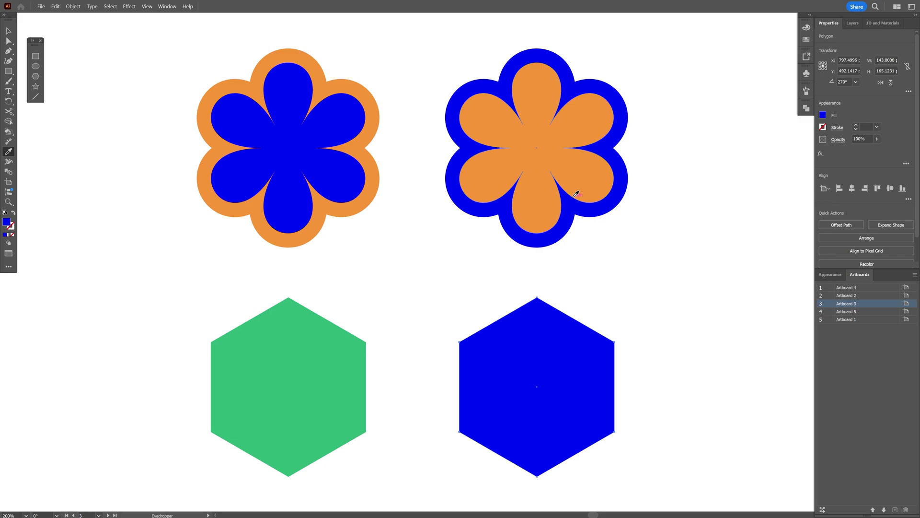
pyautogui.press('v')
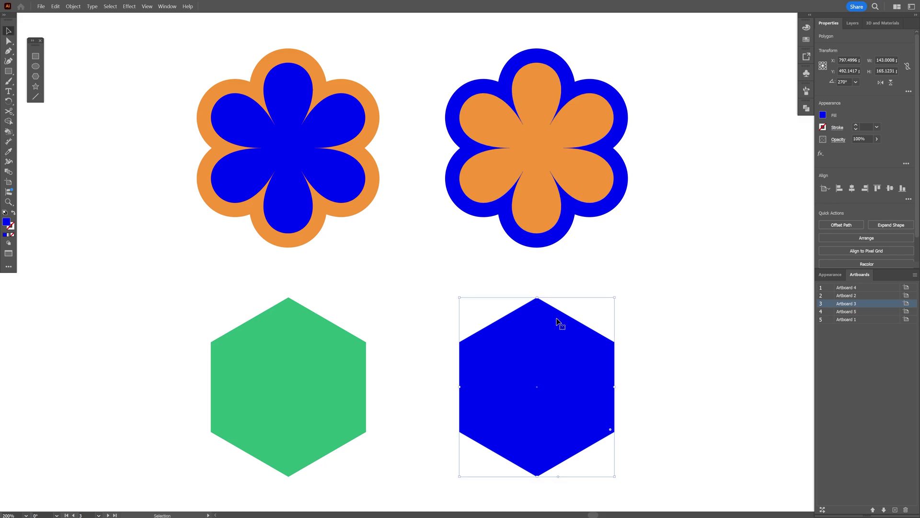
# Step: Give the blue hexagon a black stroke with a weight of 23 pt
pyautogui.click(10, 223)
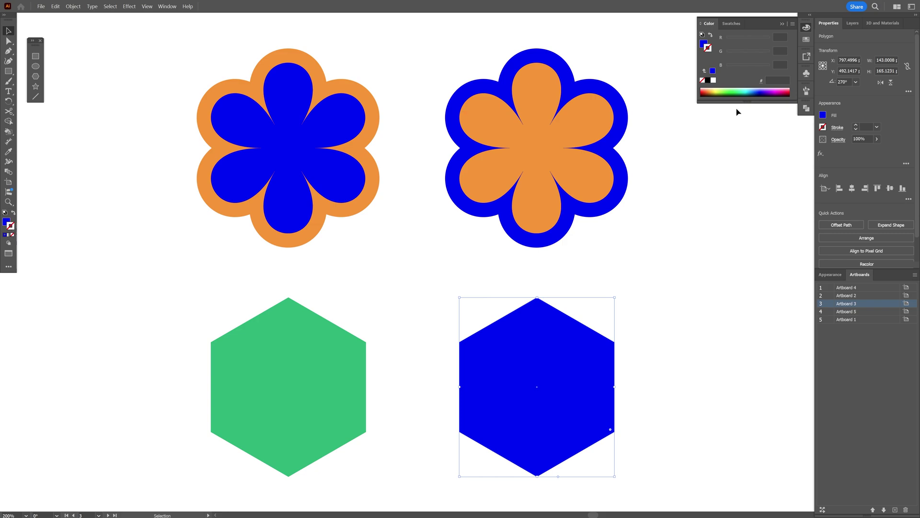
pyautogui.click(708, 80)
pyautogui.click(865, 125)
pyautogui.scroll(20, 865, 126)
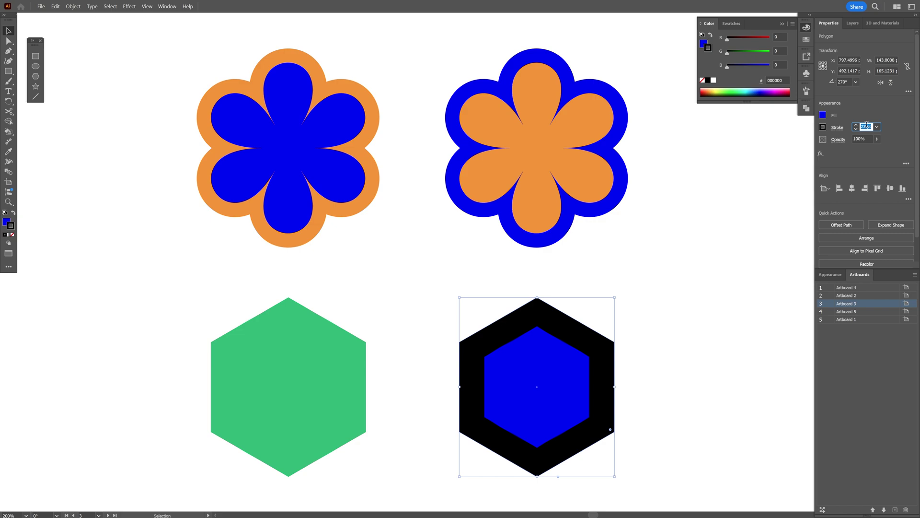
pyautogui.press('Return')
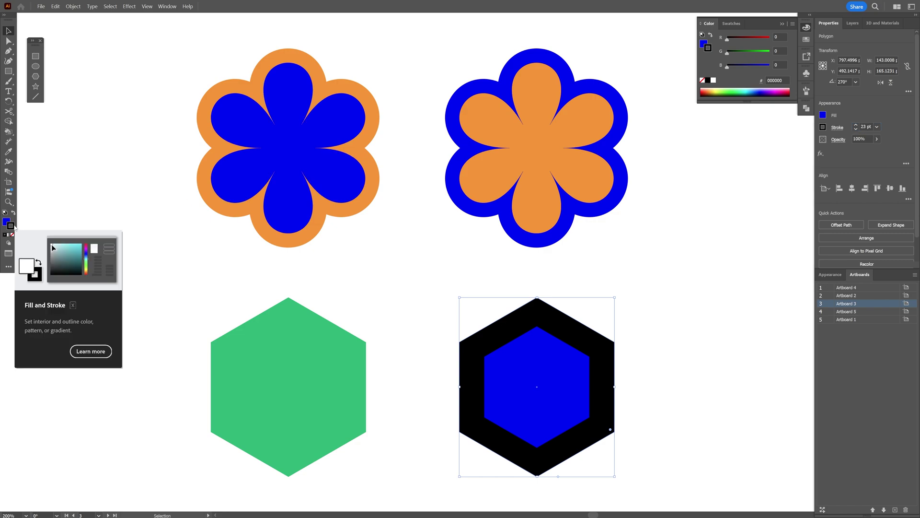
# Step: Sample green and then the flower's orange for the selected hexagon's stroke, and take its fill from the plain green hexagon
pyautogui.press('i')
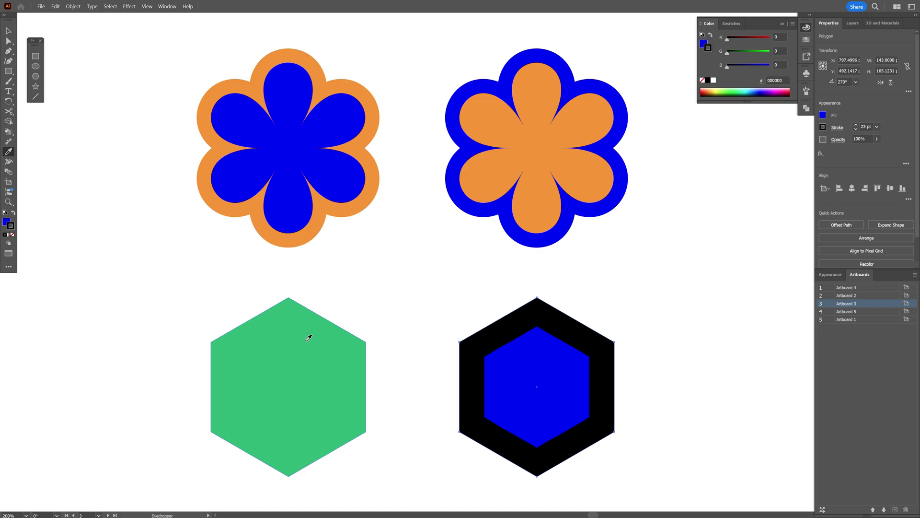
pyautogui.keyDown('shift'); pyautogui.click(288, 341); pyautogui.keyUp('shift')
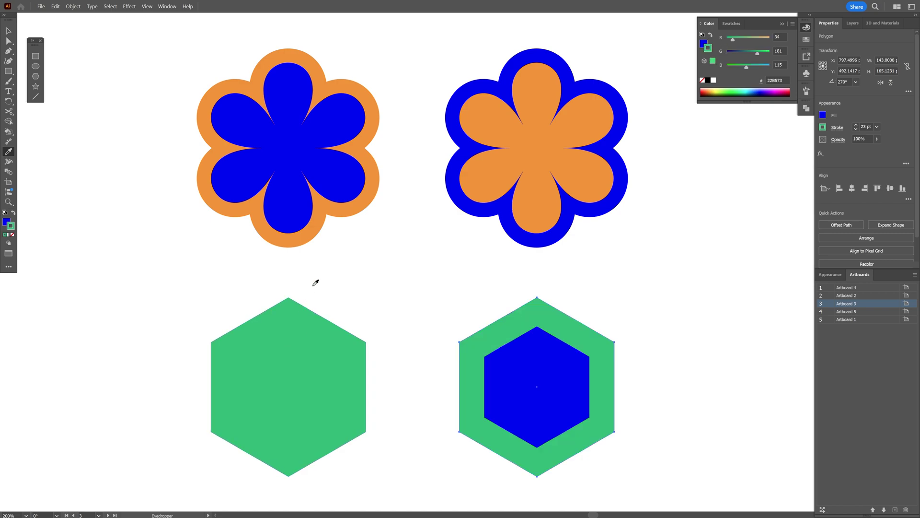
pyautogui.keyDown('shift'); pyautogui.click(336, 198); pyautogui.keyUp('shift')
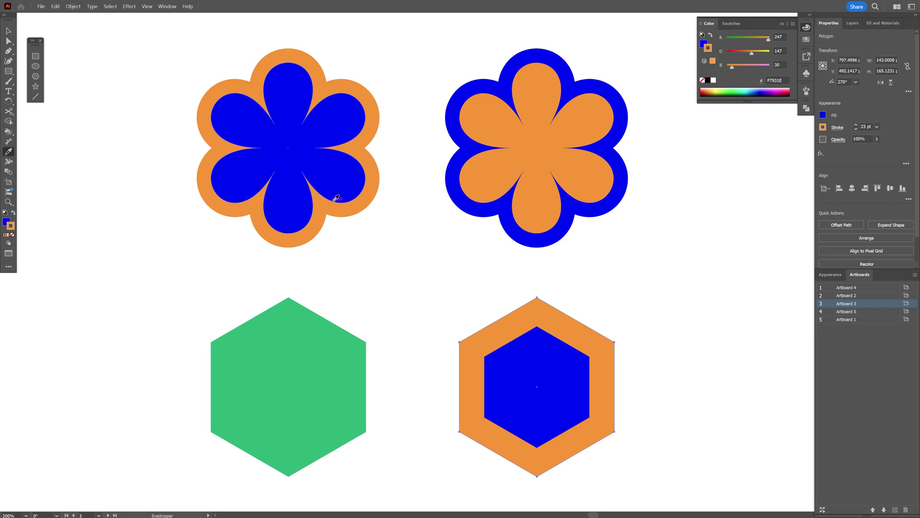
pyautogui.click(5, 222)
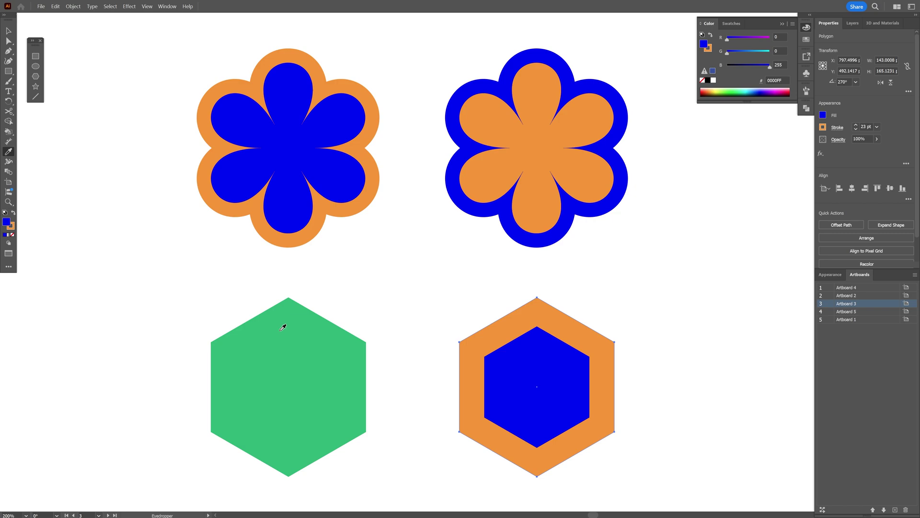
pyautogui.click(307, 345)
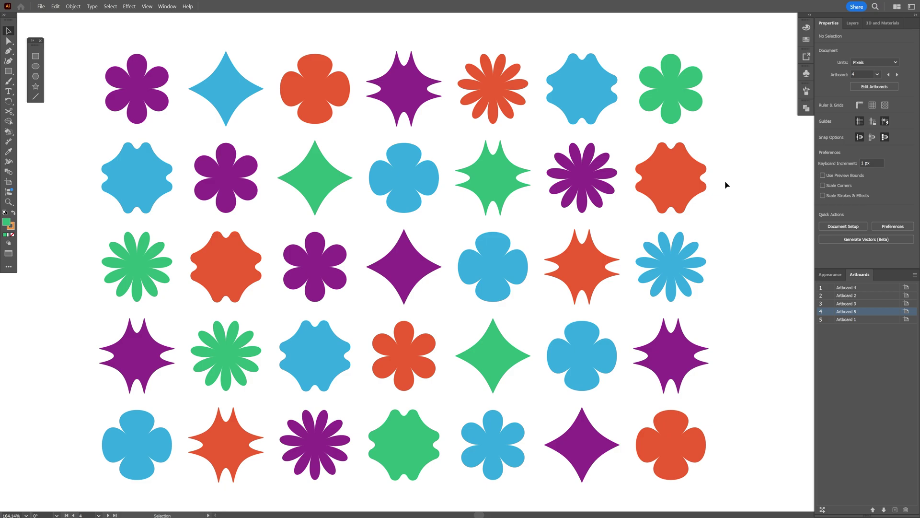
# Step: Recolour the grouped grid of flowers and stars by rotating its linked colours on the Recolor wheel to lime, purple, magenta and brown
pyautogui.click(676, 172)
pyautogui.moveTo(676, 169); pyautogui.dragTo(678, 164)
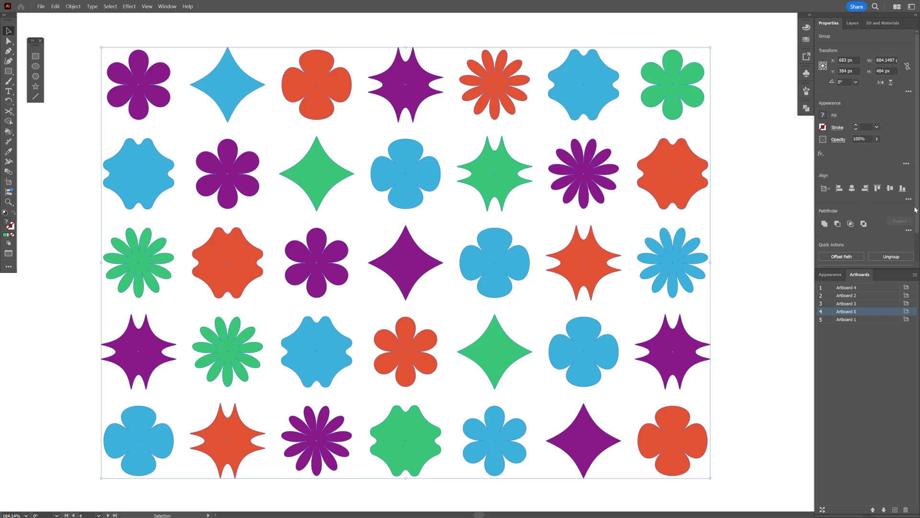
pyautogui.moveTo(916, 215); pyautogui.dragTo(916, 257)
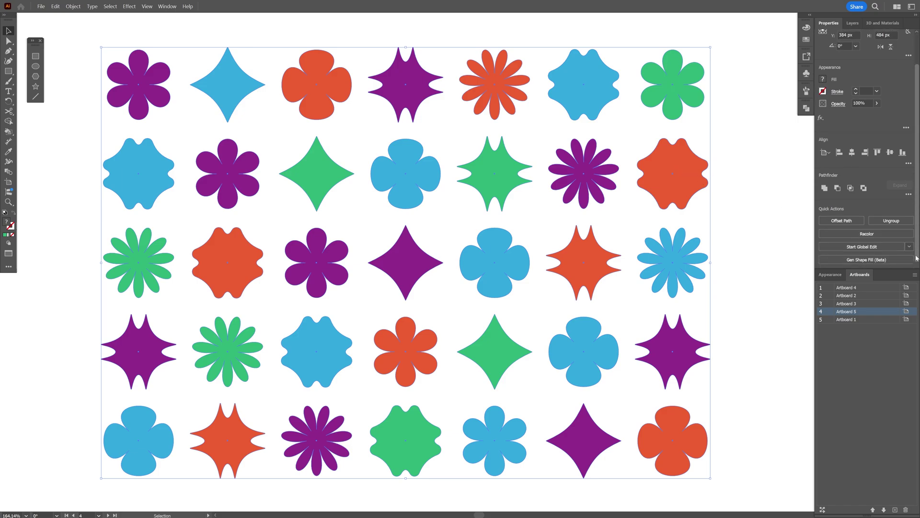
pyautogui.click(881, 235)
pyautogui.moveTo(786, 126); pyautogui.dragTo(734, 125)
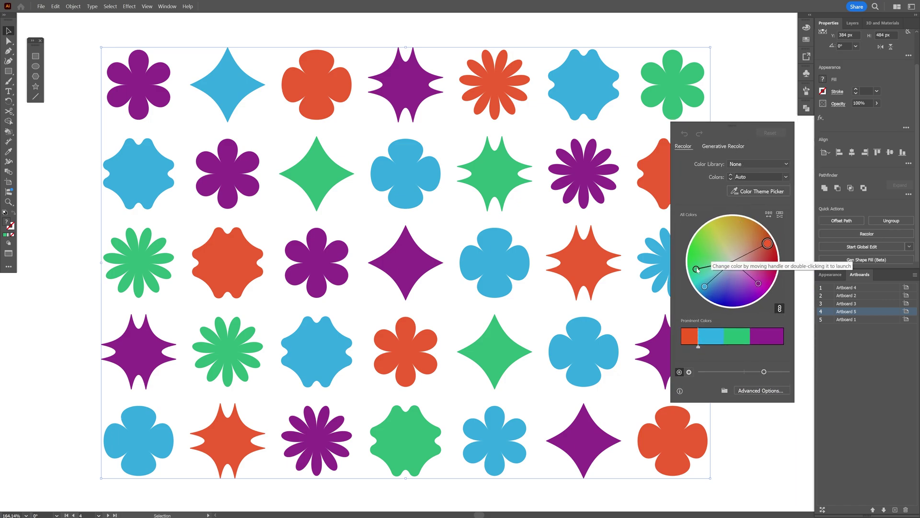
pyautogui.moveTo(696, 269); pyautogui.dragTo(743, 294)
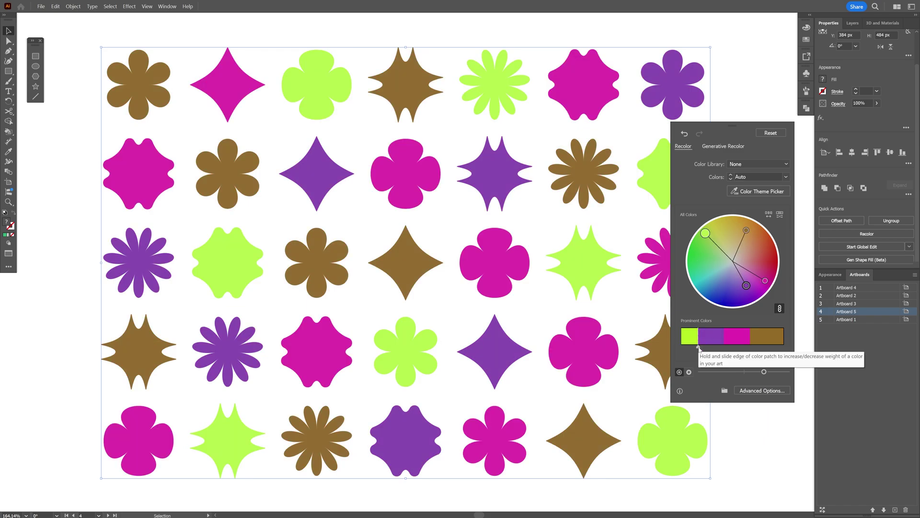
# Step: Widen the lime and purple shares in the artwork's prominent colours and raise the overall brightness of the recoloured group
pyautogui.moveTo(698, 347); pyautogui.dragTo(705, 348)
pyautogui.moveTo(723, 347); pyautogui.dragTo(731, 347)
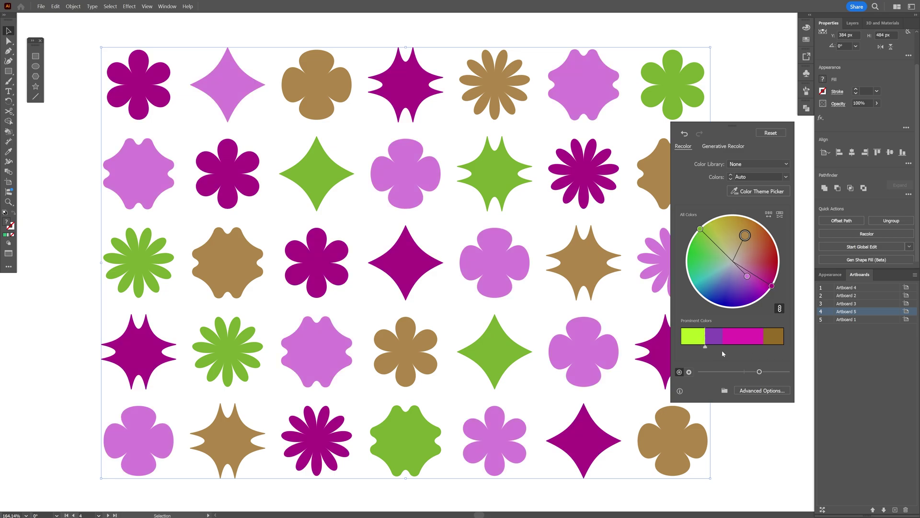
pyautogui.moveTo(760, 371)
pyautogui.mouseDown()
pyautogui.moveTo(752, 372)
pyautogui.moveTo(777, 372)
pyautogui.mouseUp()
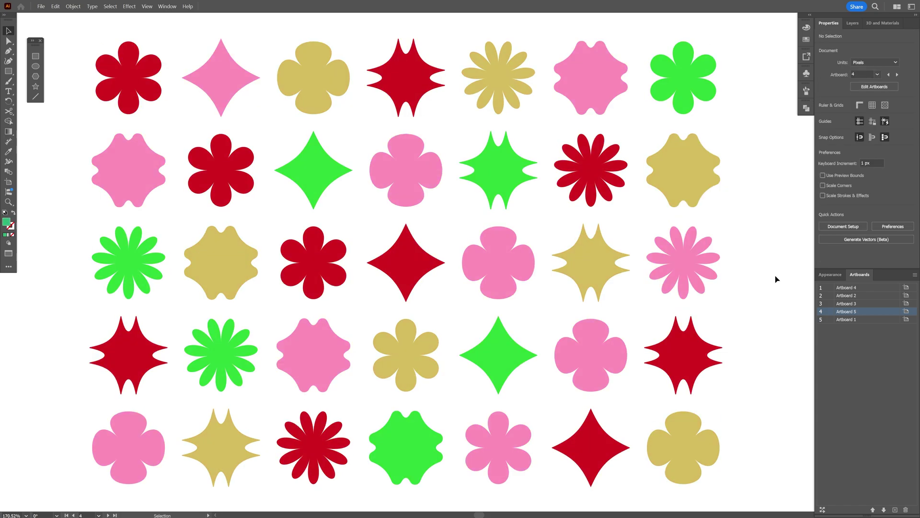
# Step: Select every shape with the same fill colour as the green star in the second row and fill them with a light blue swatch
pyautogui.click(509, 171)
pyautogui.click(506, 168)
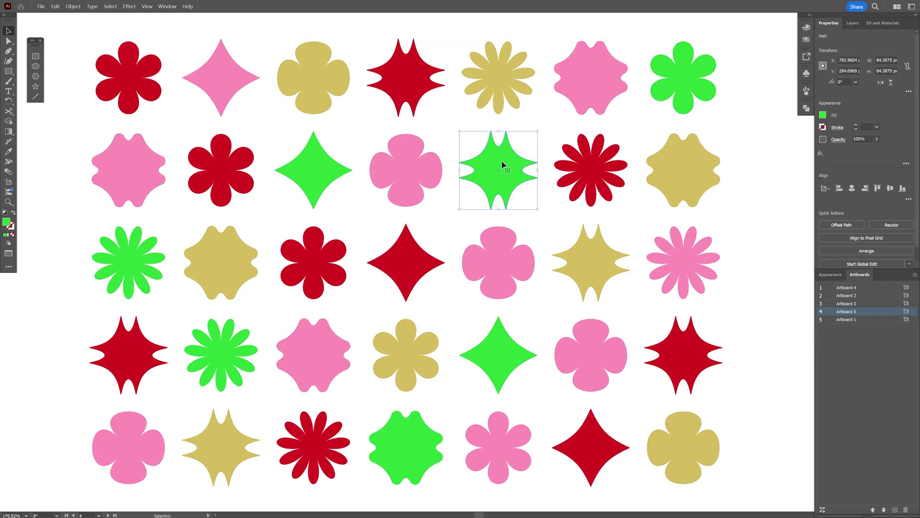
pyautogui.click(110, 6)
pyautogui.moveTo(158, 85)
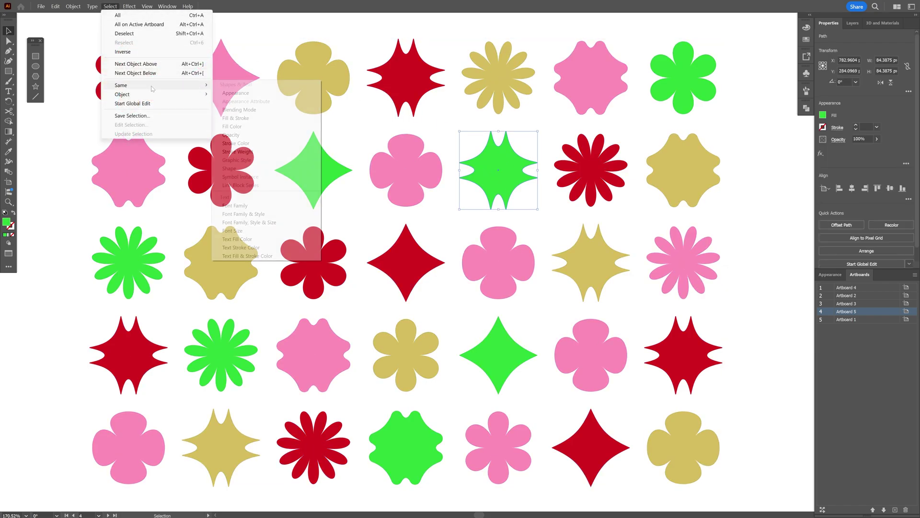
pyautogui.click(239, 127)
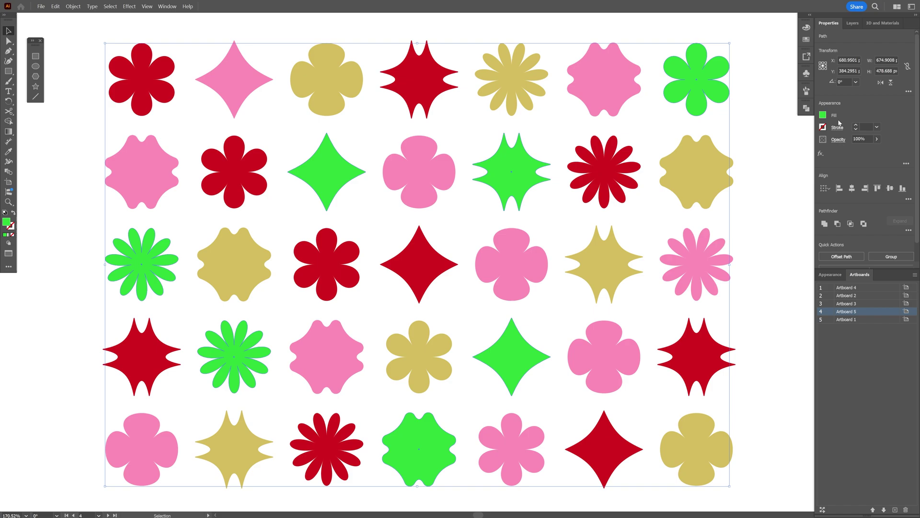
pyautogui.click(824, 116)
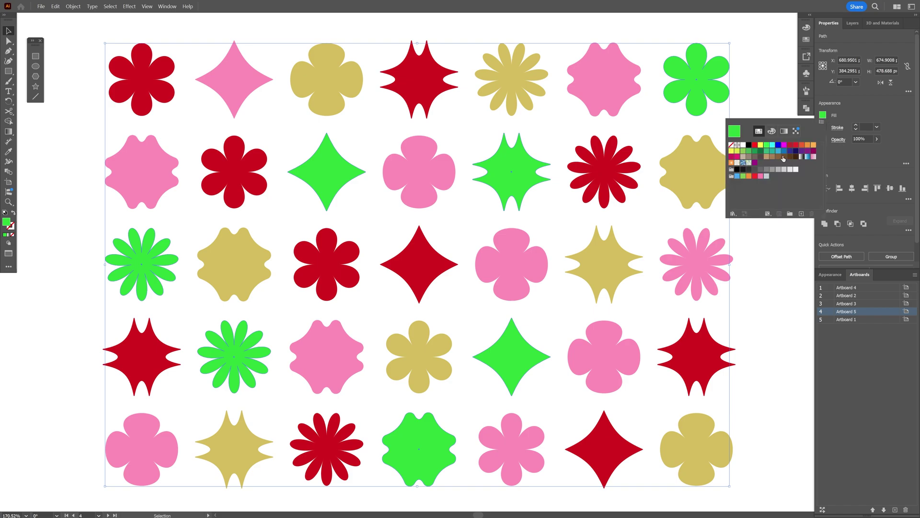
pyautogui.click(778, 152)
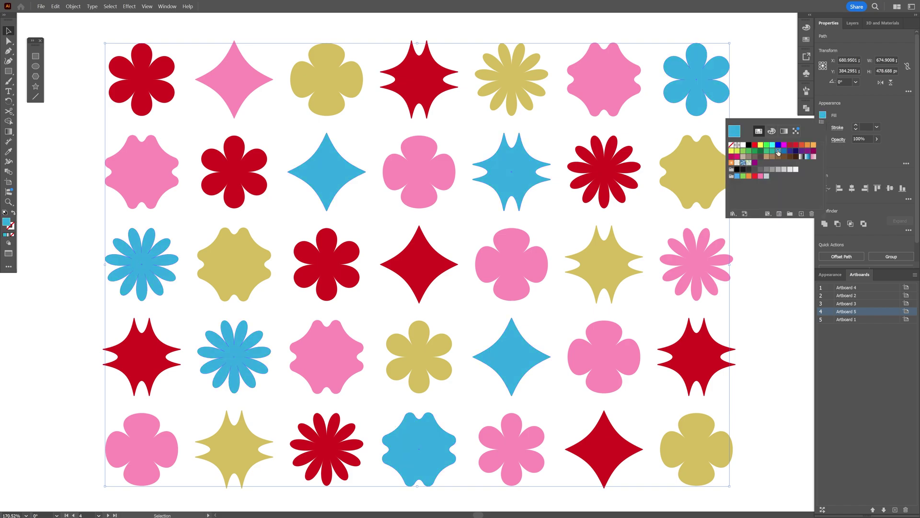